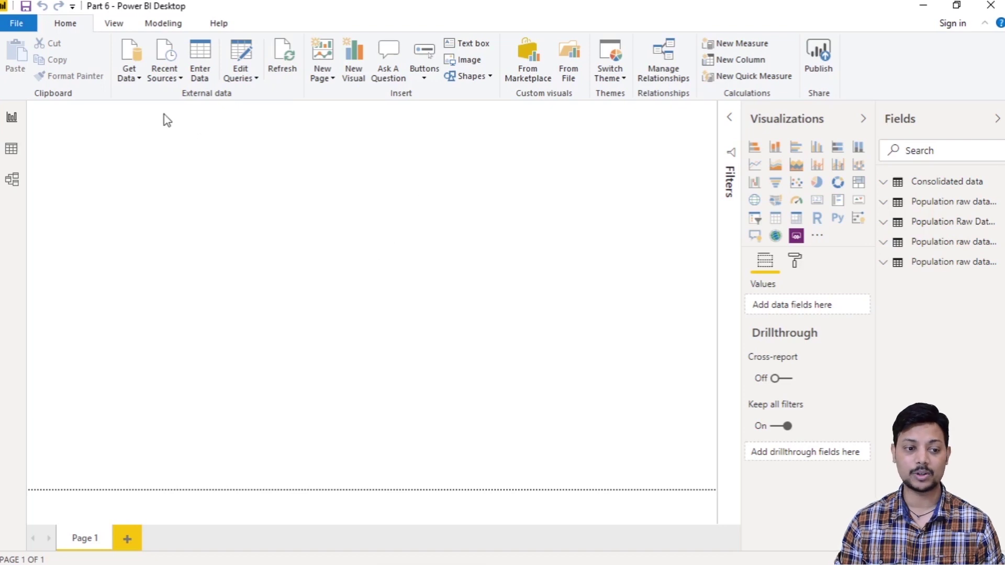
# Step: Open the query editor and display the Consolidated data query
pyautogui.click(239, 80)
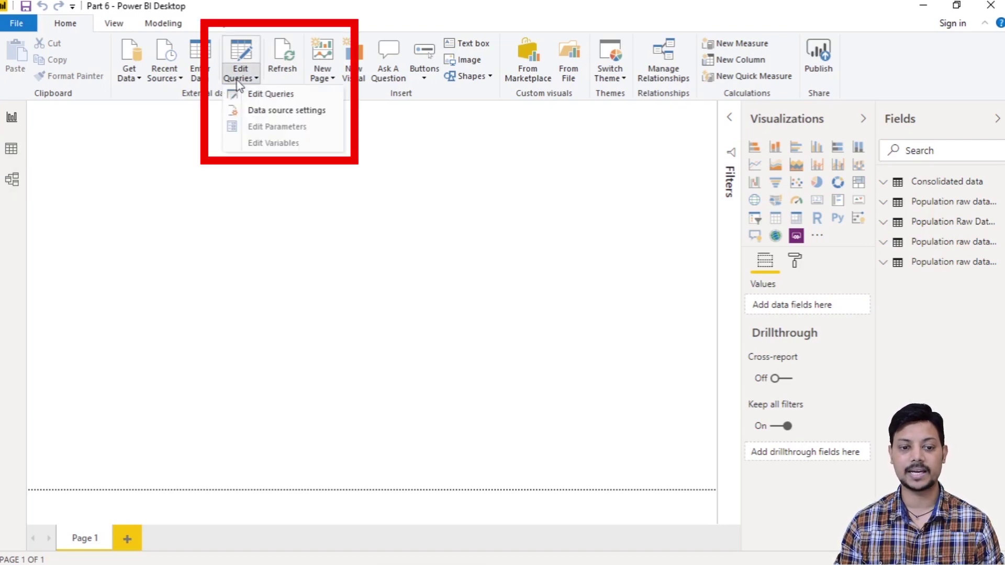
pyautogui.click(250, 93)
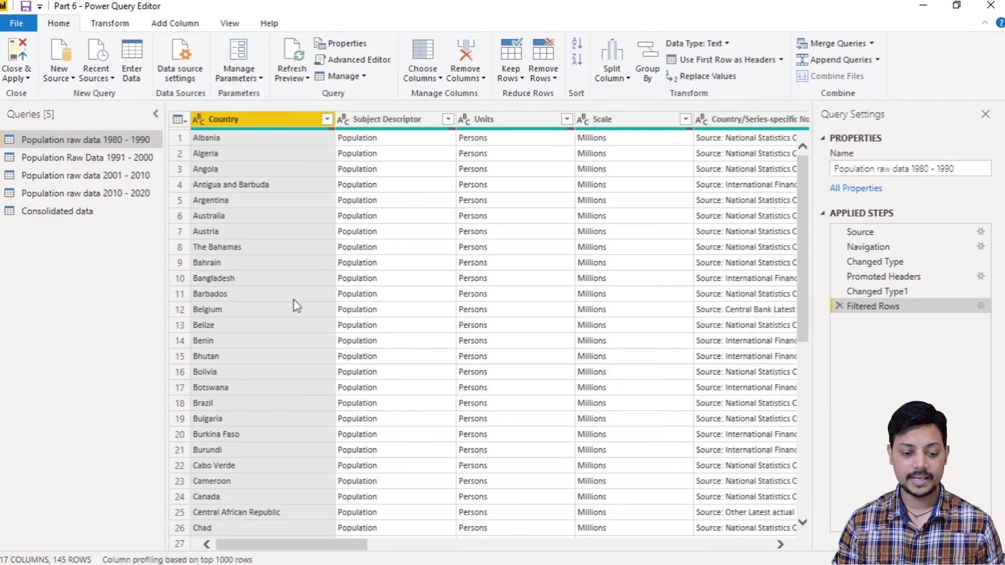
pyautogui.click(74, 212)
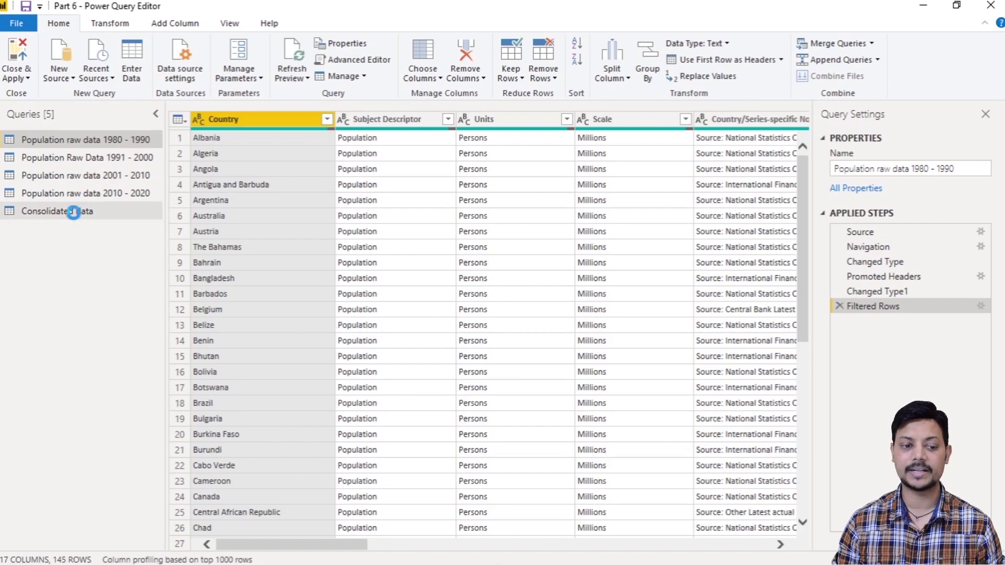
# Step: Split the Country/Series-specific Notes column repeatedly by number of characters, using 7 characters
pyautogui.moveTo(302, 545); pyautogui.dragTo(414, 538)
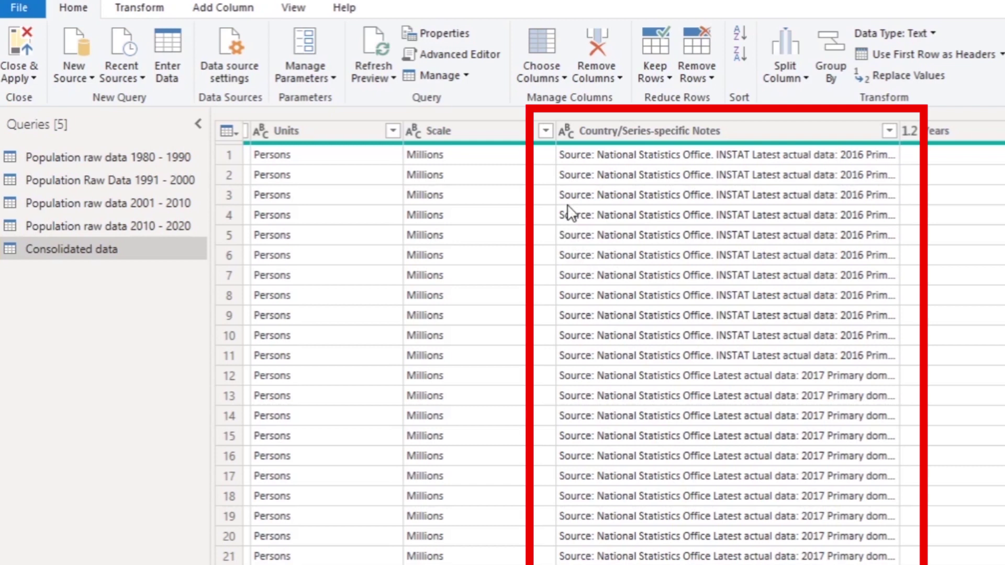
pyautogui.click(674, 131)
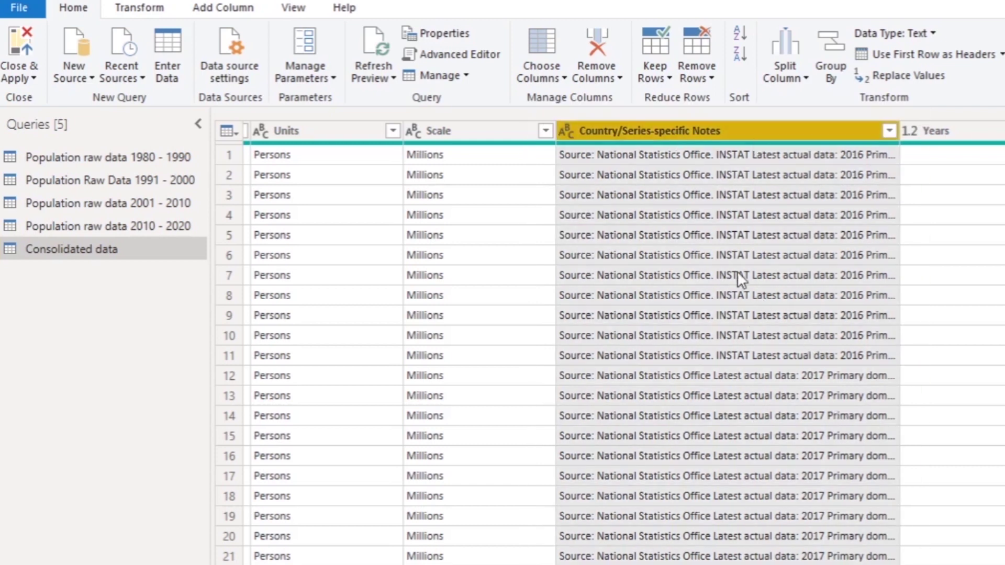
pyautogui.click(139, 9)
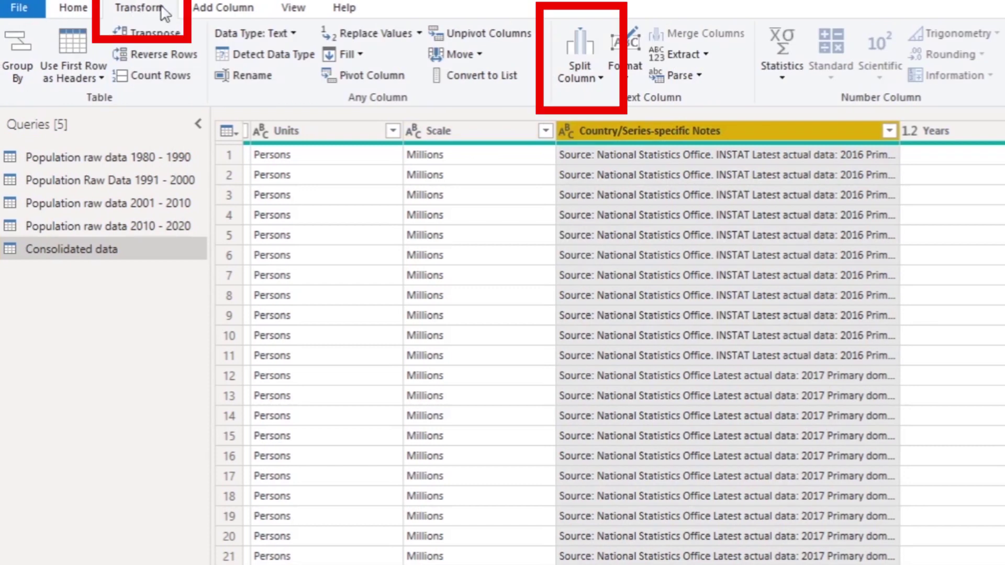
pyautogui.click(583, 76)
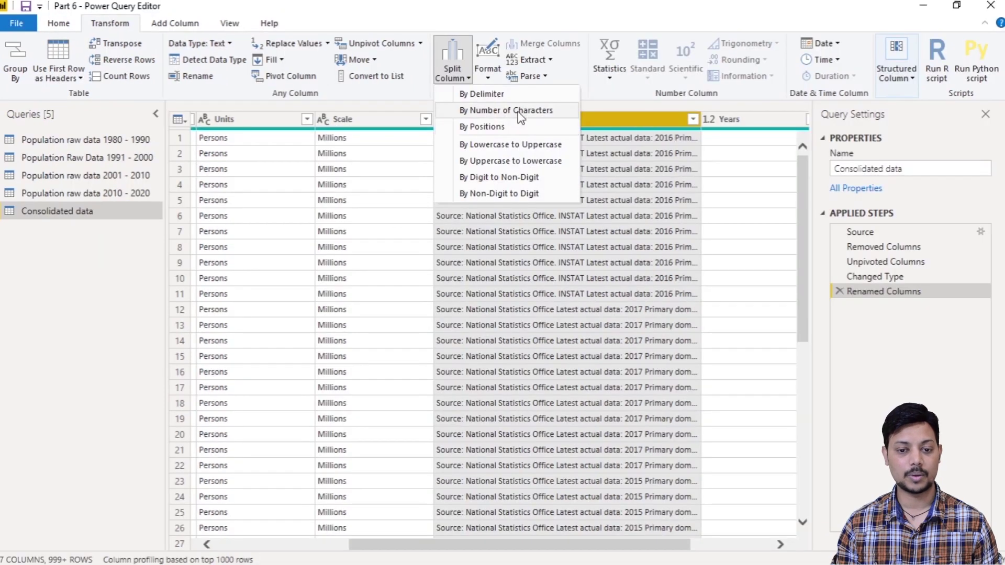
pyautogui.click(486, 110)
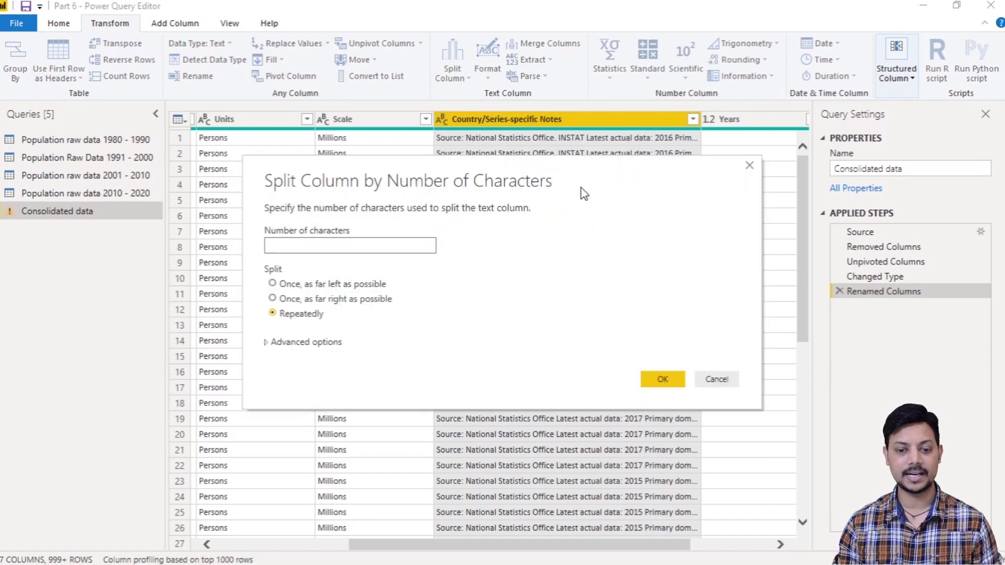
pyautogui.moveTo(583, 194); pyautogui.dragTo(650, 232)
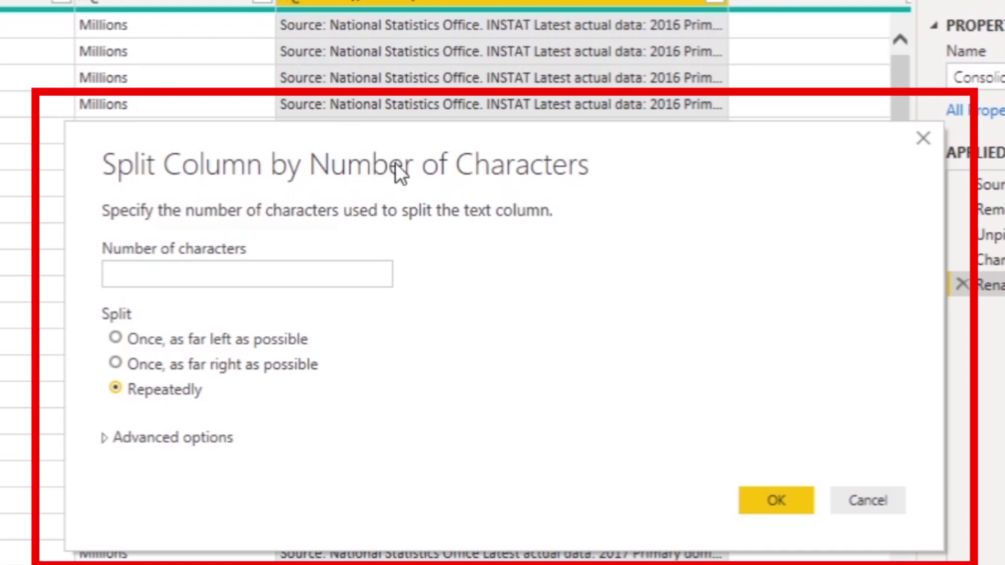
pyautogui.click(208, 275)
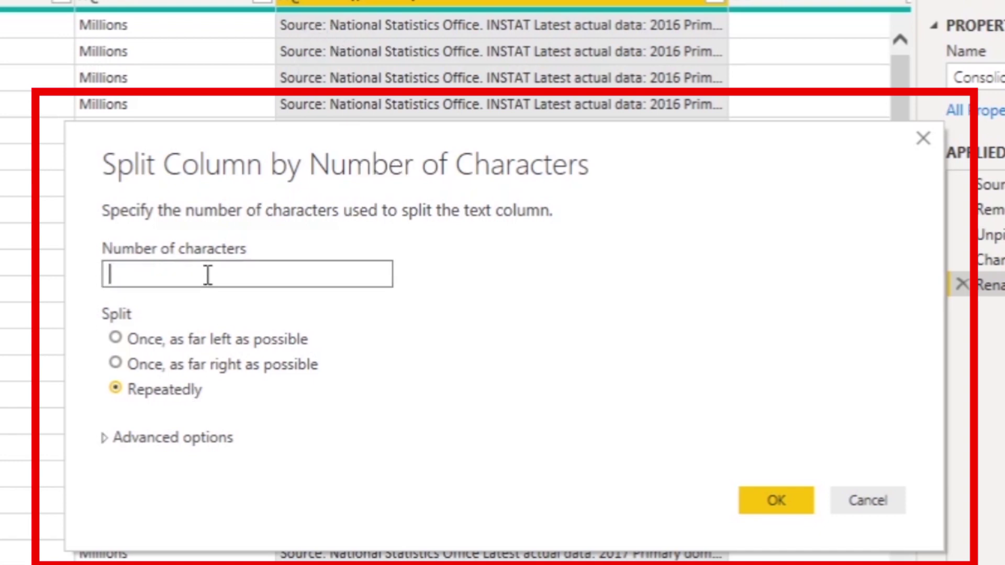
pyautogui.write('7')
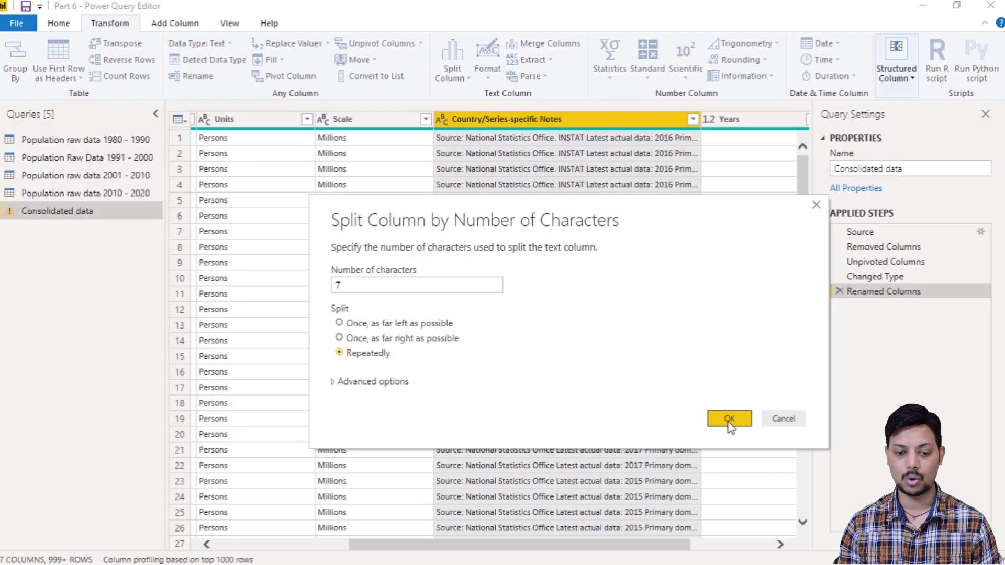
pyautogui.click(729, 422)
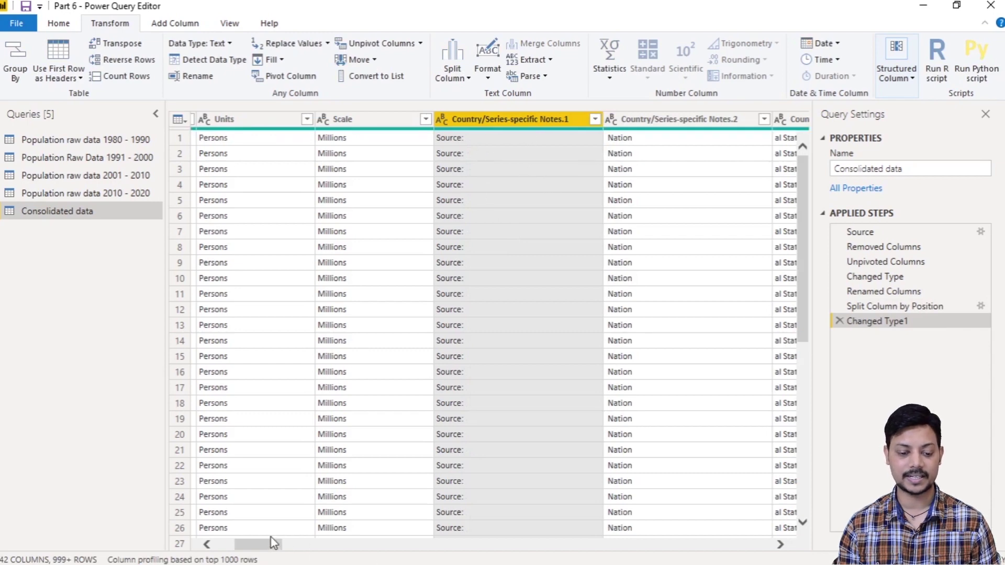
pyautogui.moveTo(263, 545); pyautogui.dragTo(302, 558)
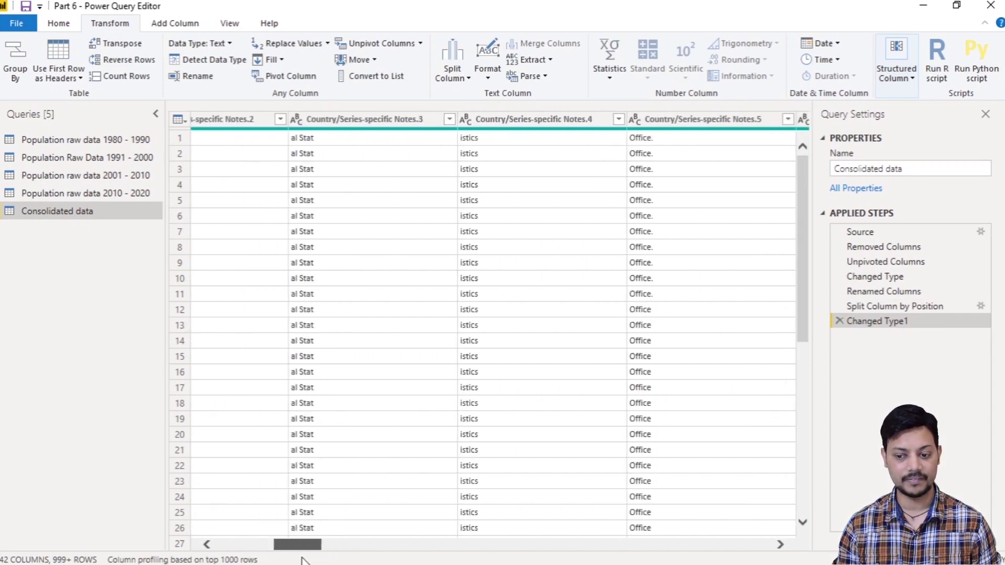
# Step: Delete the Changed Type1 and Split Column by Position steps from the Consolidated data query
pyautogui.click(839, 322)
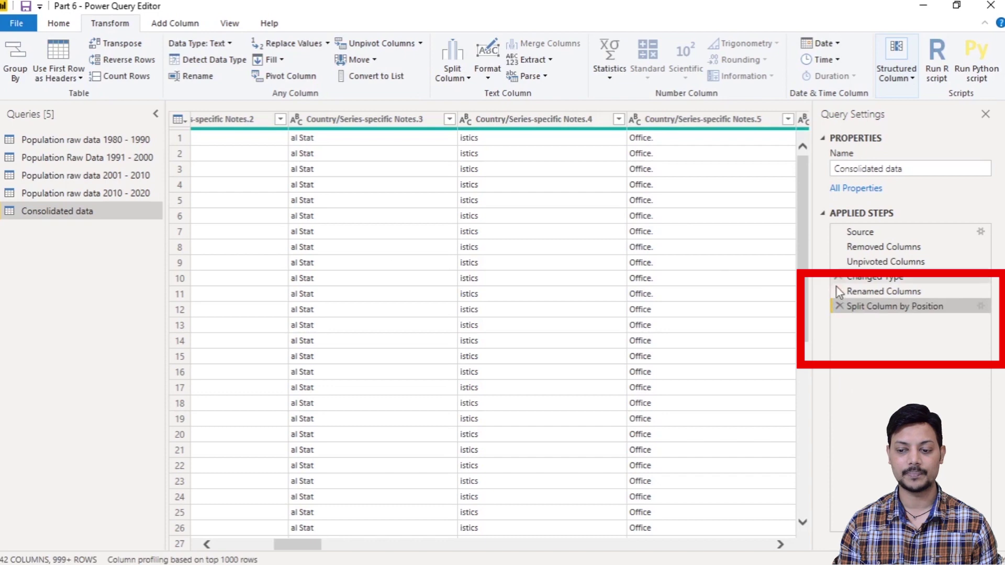
pyautogui.click(840, 306)
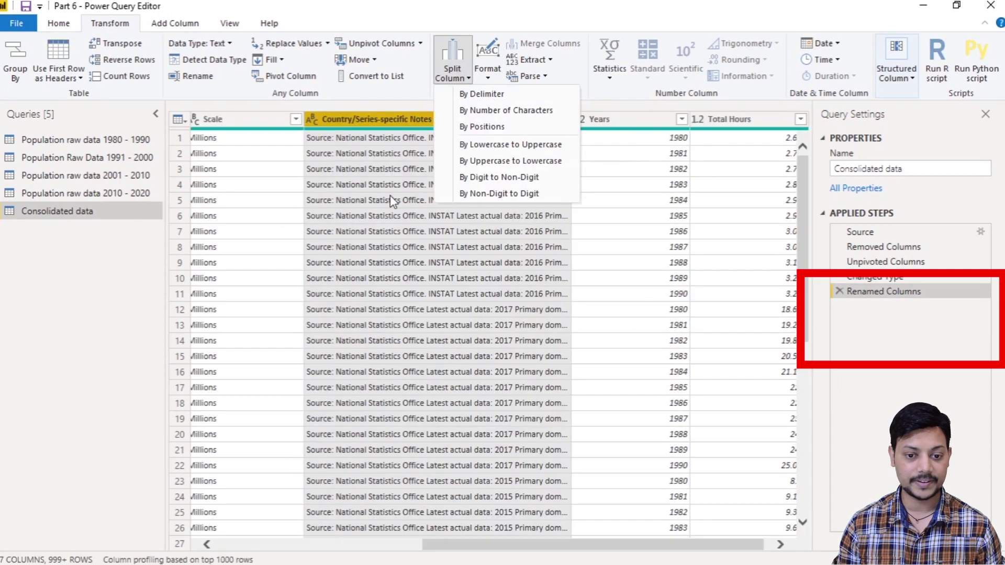
pyautogui.click(388, 193)
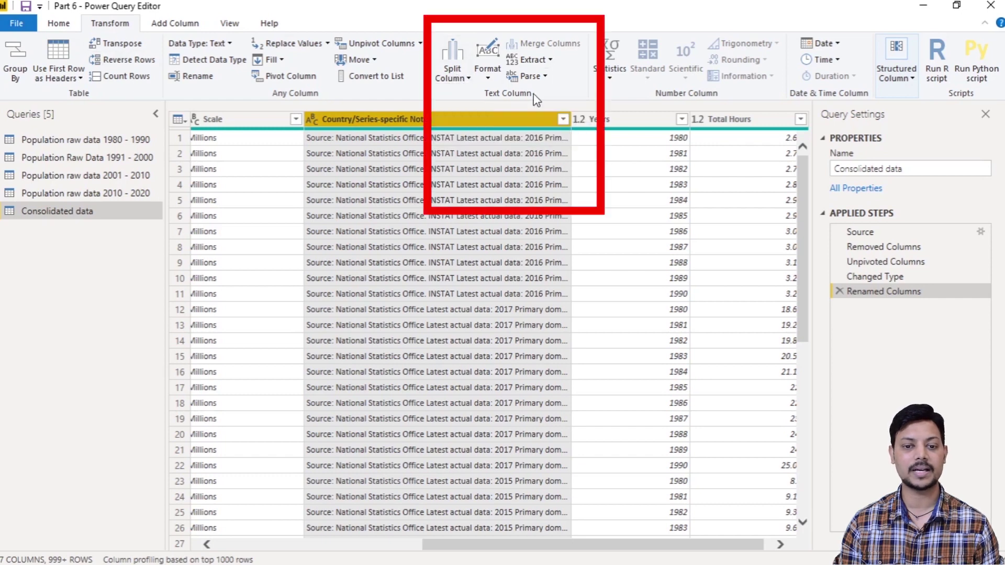
# Step: Split the Country/Series-specific Notes column by a custom colon delimiter (:) at each occurrence of the delimiter
pyautogui.click(457, 76)
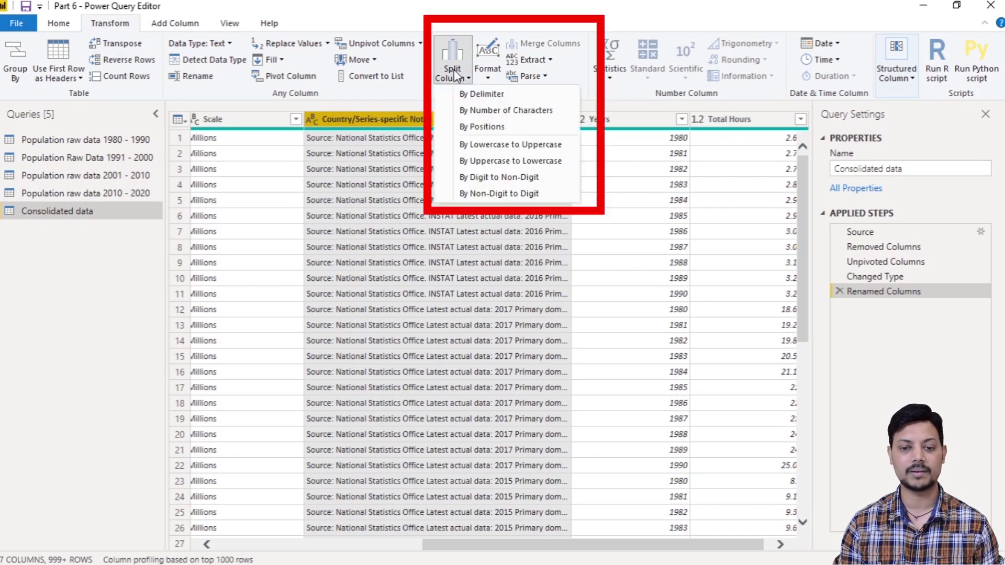
pyautogui.click(473, 97)
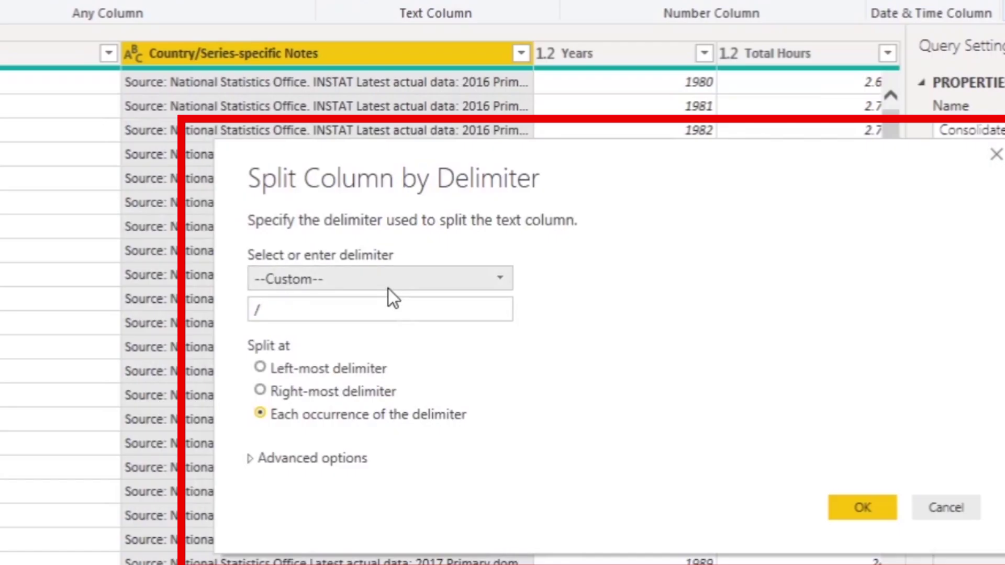
pyautogui.click(478, 271)
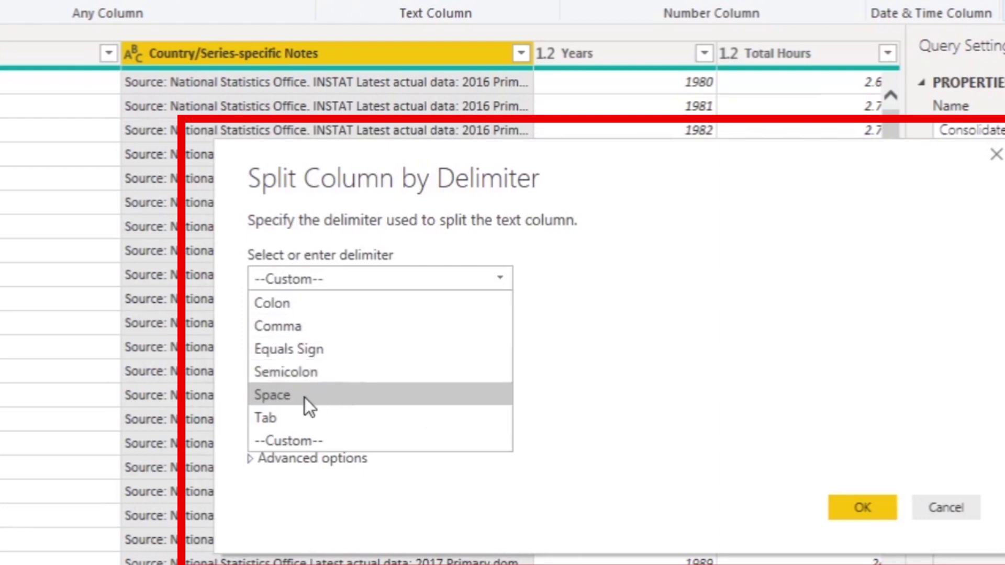
pyautogui.click(307, 442)
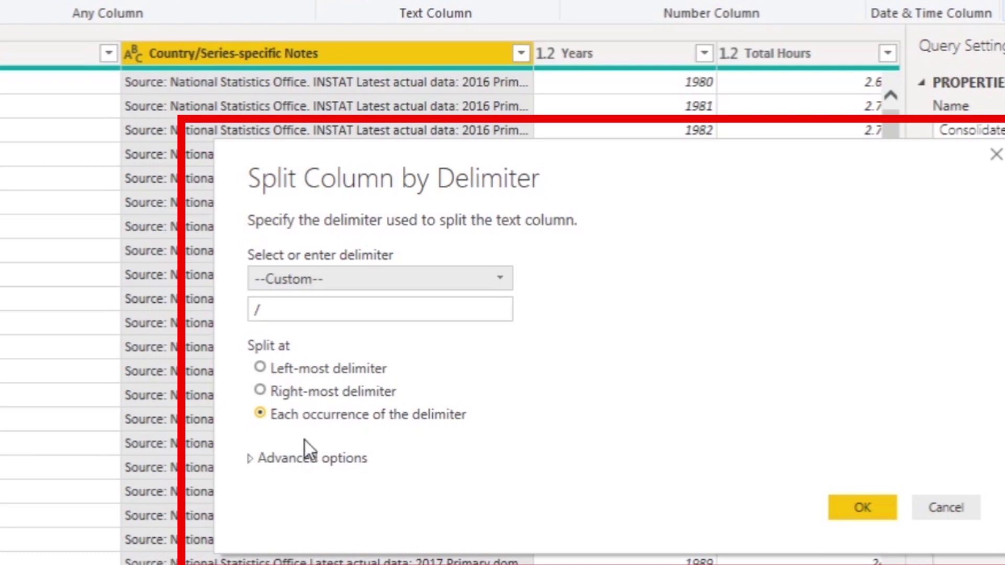
pyautogui.click(314, 312)
pyautogui.press('BackSpace')
pyautogui.write(':')
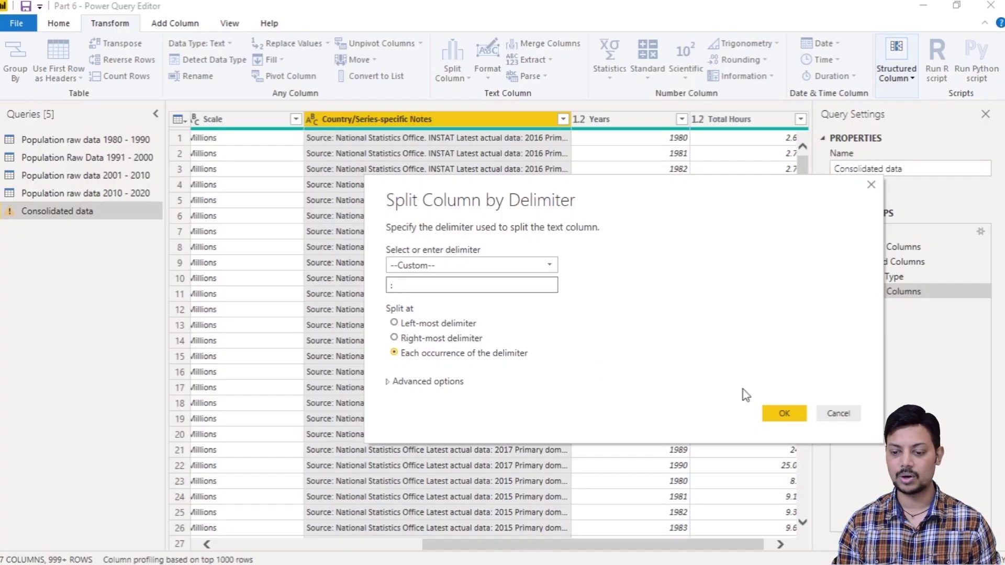
pyautogui.click(783, 414)
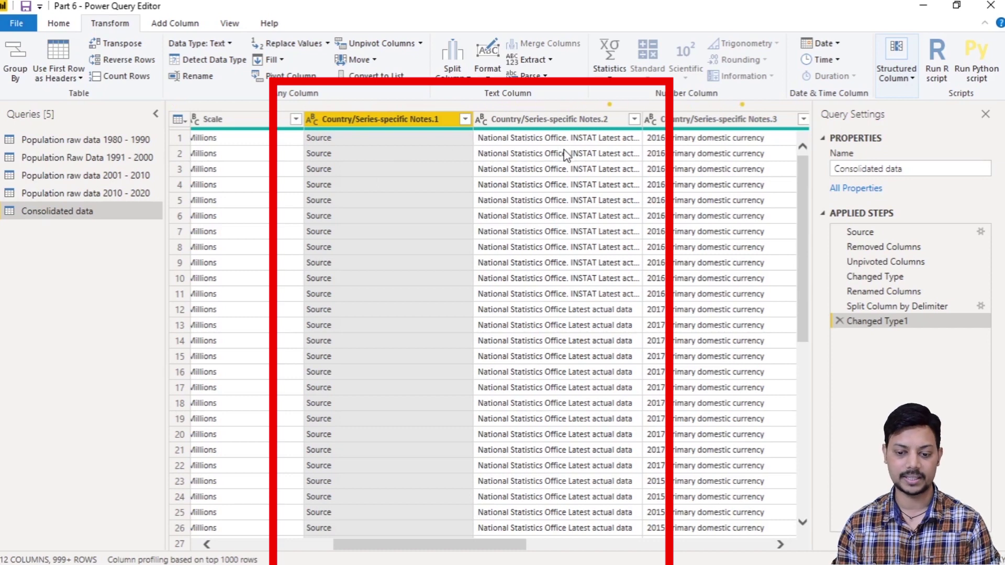
pyautogui.moveTo(464, 547)
pyautogui.mouseDown()
pyautogui.moveTo(503, 558)
pyautogui.moveTo(463, 559)
pyautogui.mouseUp()
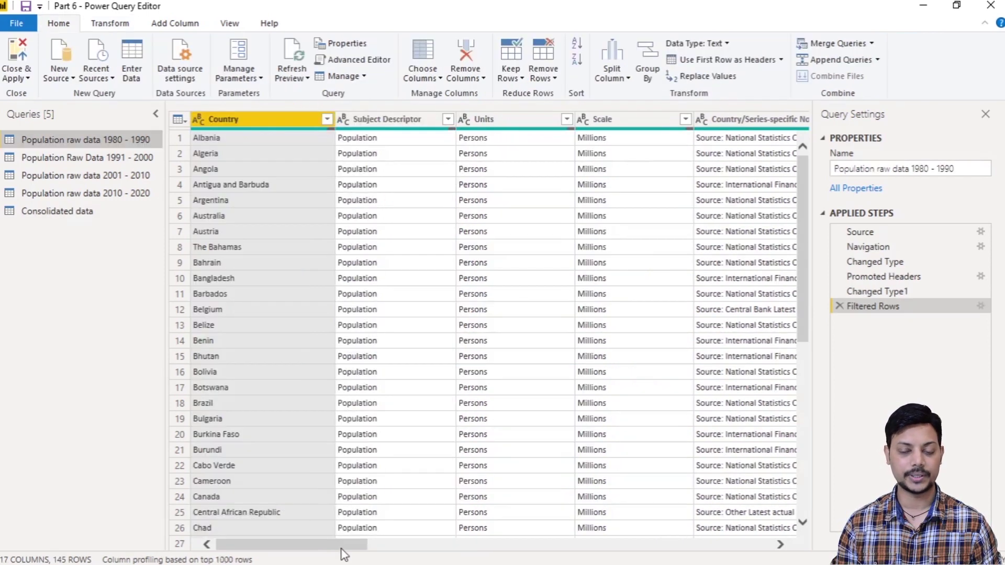
pyautogui.moveTo(311, 547); pyautogui.dragTo(286, 555)
pyautogui.moveTo(331, 550); pyautogui.dragTo(525, 562)
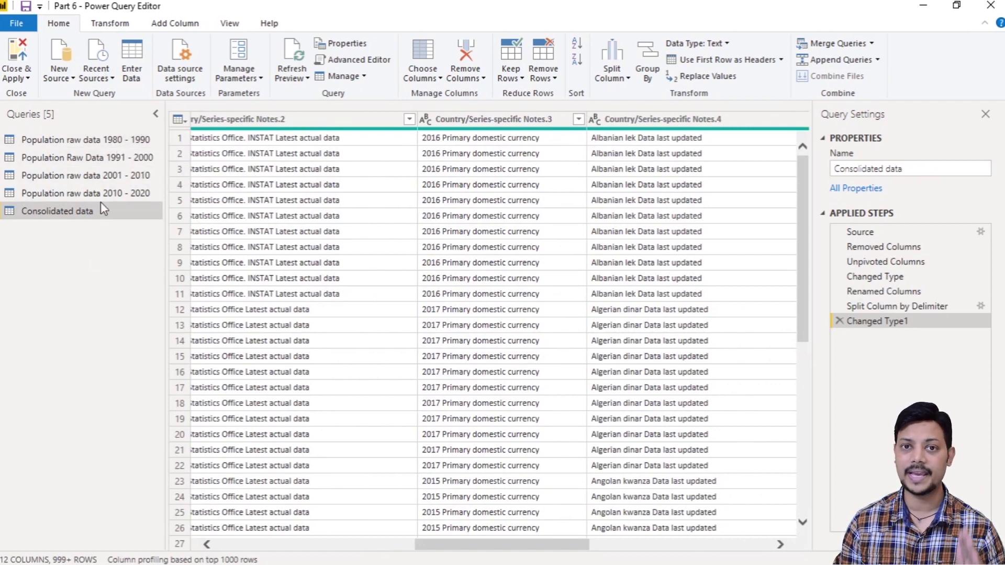
# Step: Create a new query group named "Consolidated file" with an empty description
pyautogui.rightClick(74, 244)
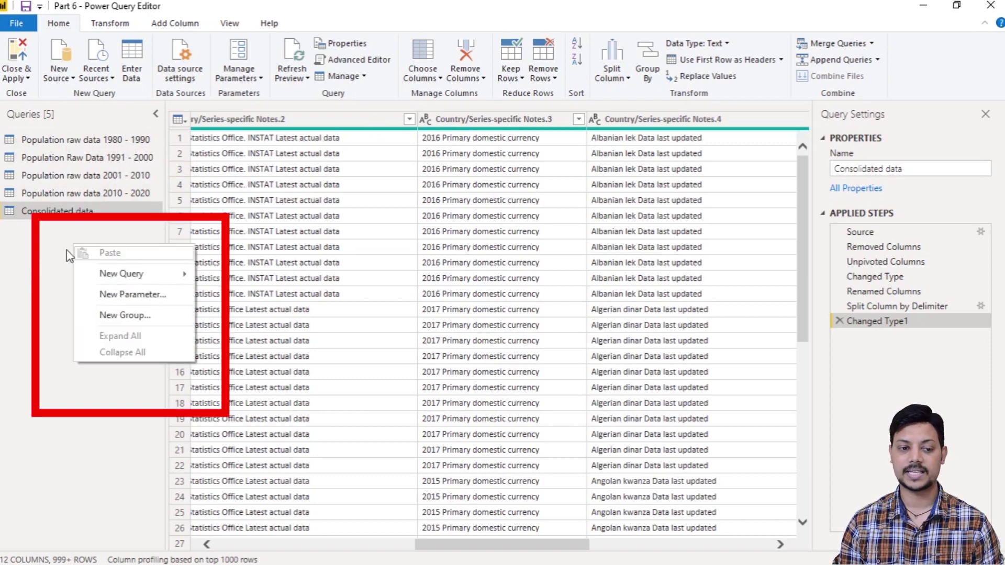
pyautogui.rightClick(49, 241)
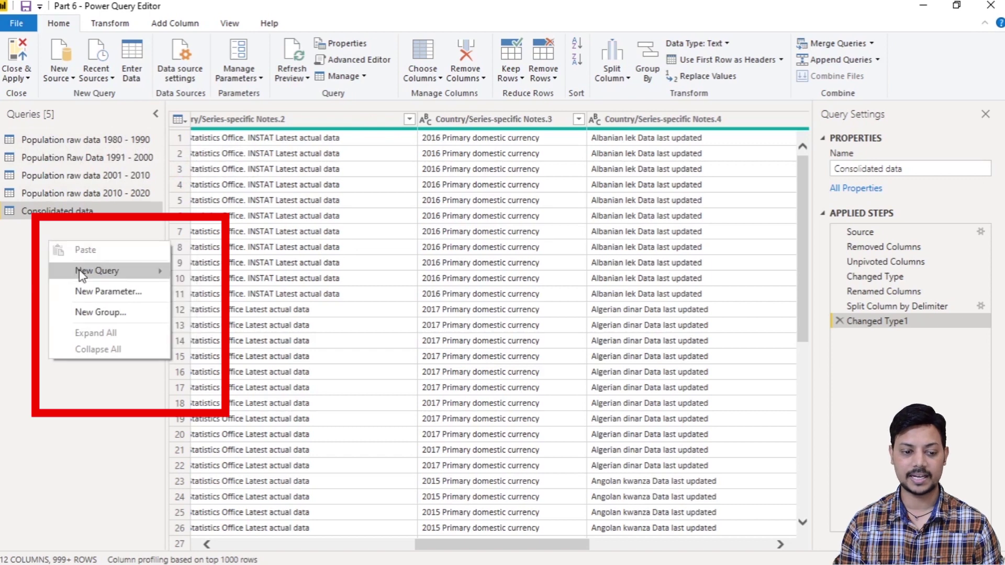
pyautogui.click(112, 314)
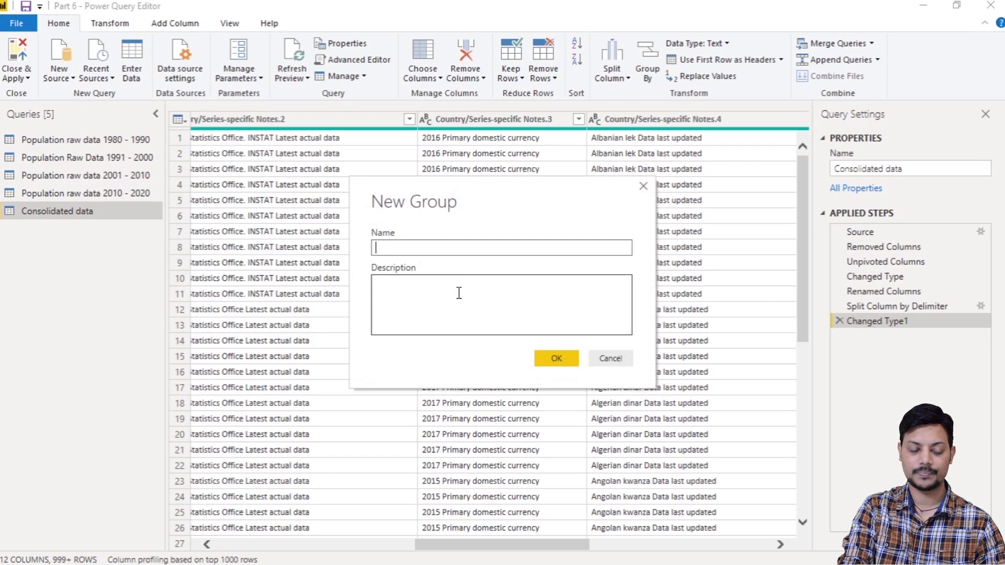
pyautogui.write('Consolidated file')
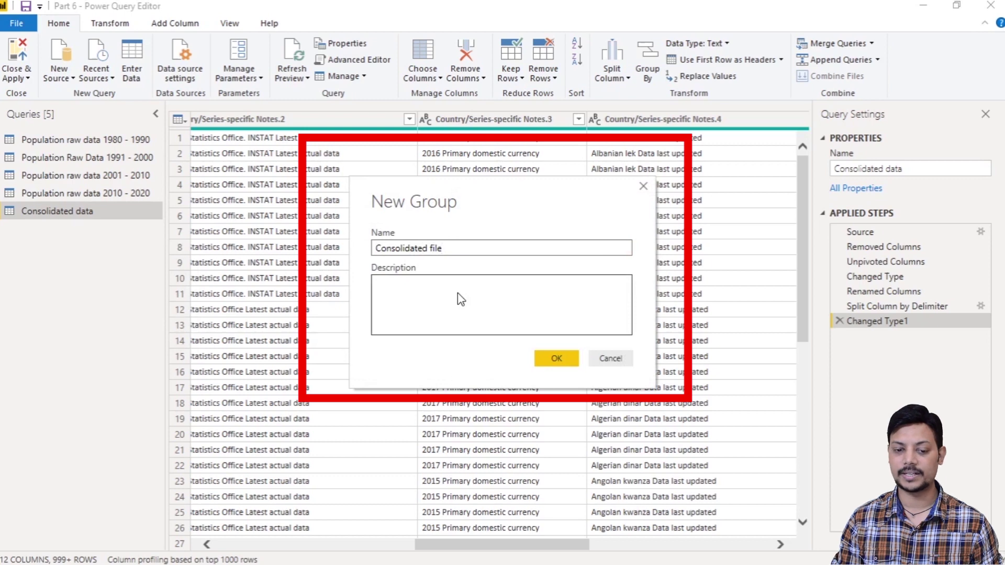
pyautogui.click(454, 304)
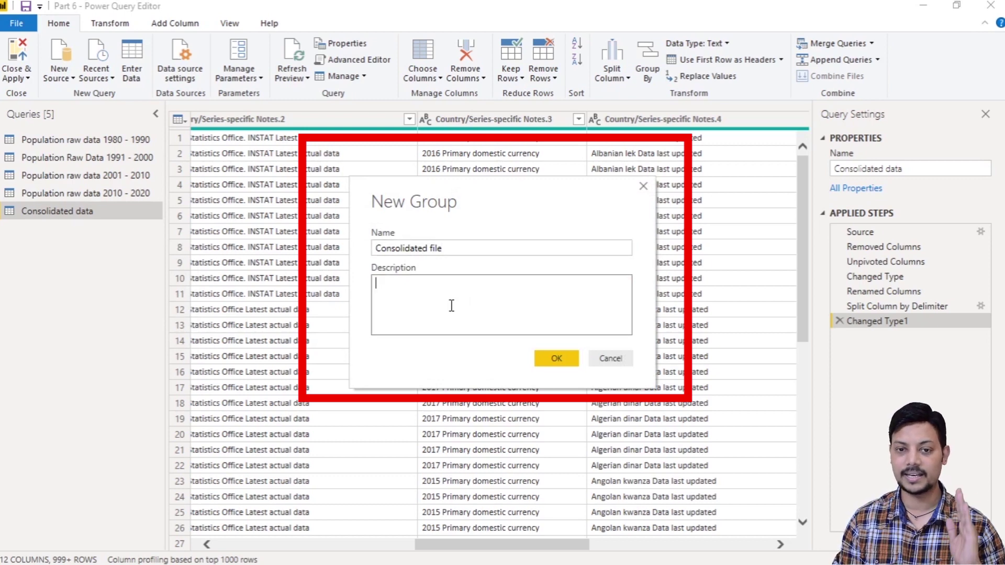
pyautogui.click(550, 363)
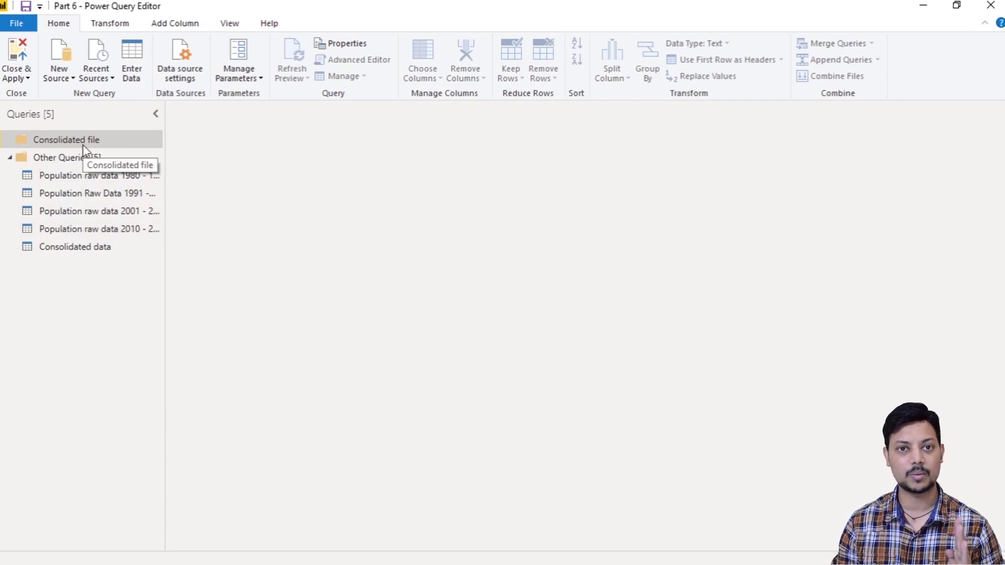
# Step: Move the four population raw data queries and the Consolidated data query into the Consolidated file group
pyautogui.moveTo(89, 180); pyautogui.dragTo(97, 138)
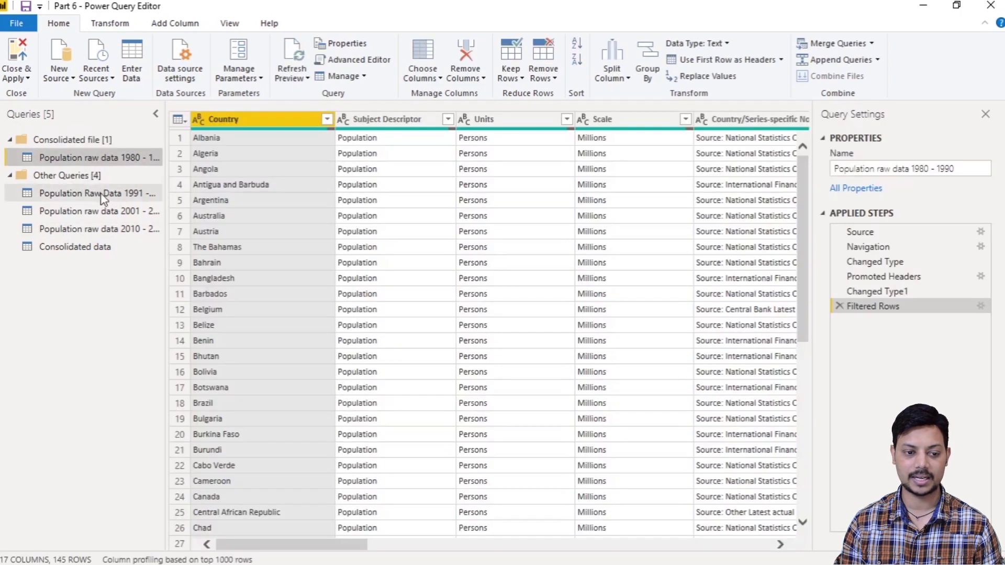
pyautogui.moveTo(105, 193); pyautogui.dragTo(84, 137)
pyautogui.moveTo(103, 215); pyautogui.dragTo(95, 139)
pyautogui.moveTo(99, 228); pyautogui.dragTo(95, 140)
pyautogui.moveTo(90, 249); pyautogui.dragTo(131, 180)
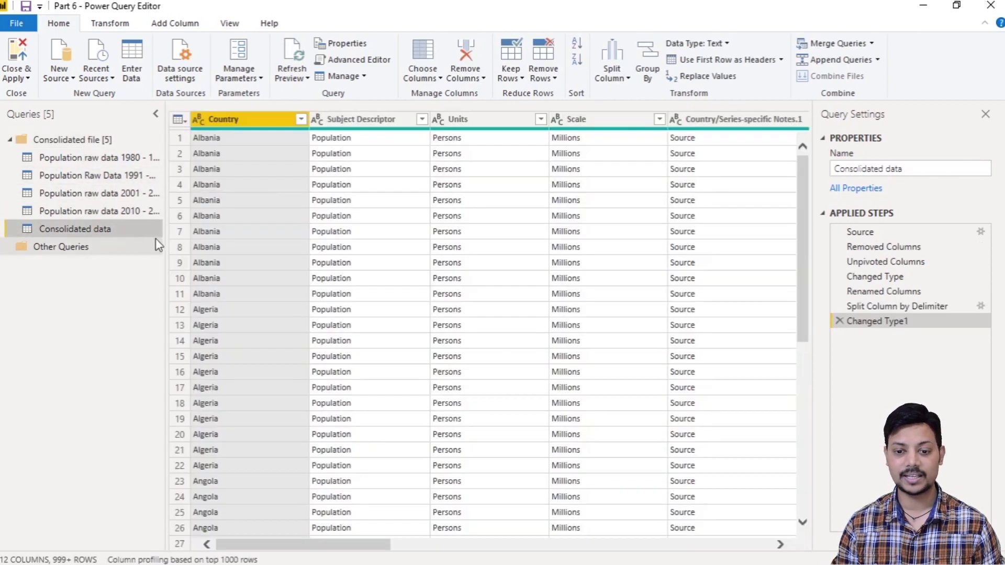